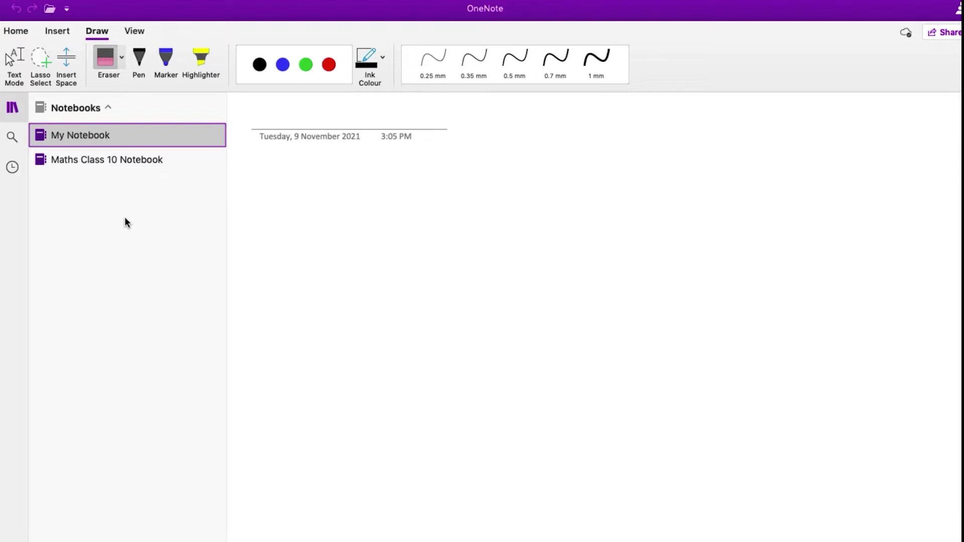
Browse Maths Class 10 Notebook to Chapter 2 Formulas and move the trigonometry notes clip up-left
click(120, 160)
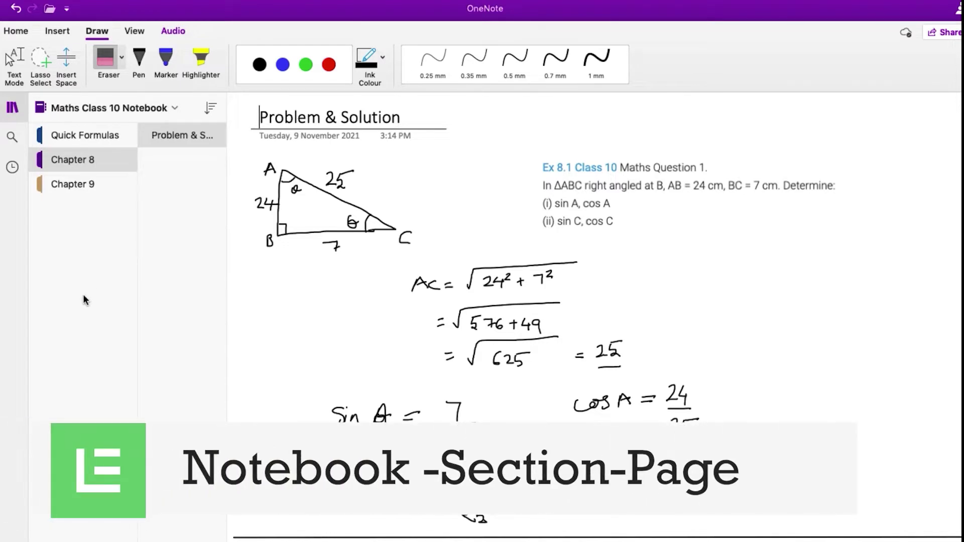
click(100, 159)
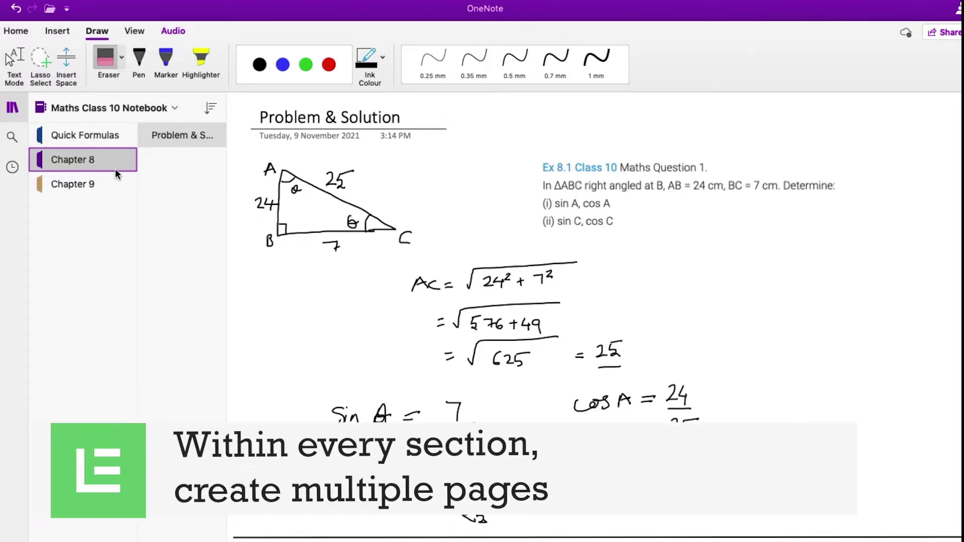
key(Up)
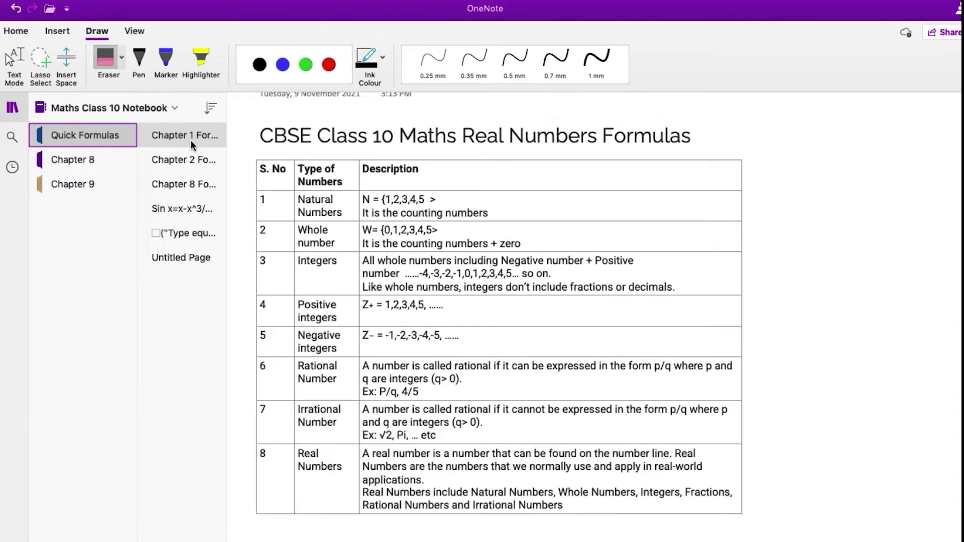
click(190, 164)
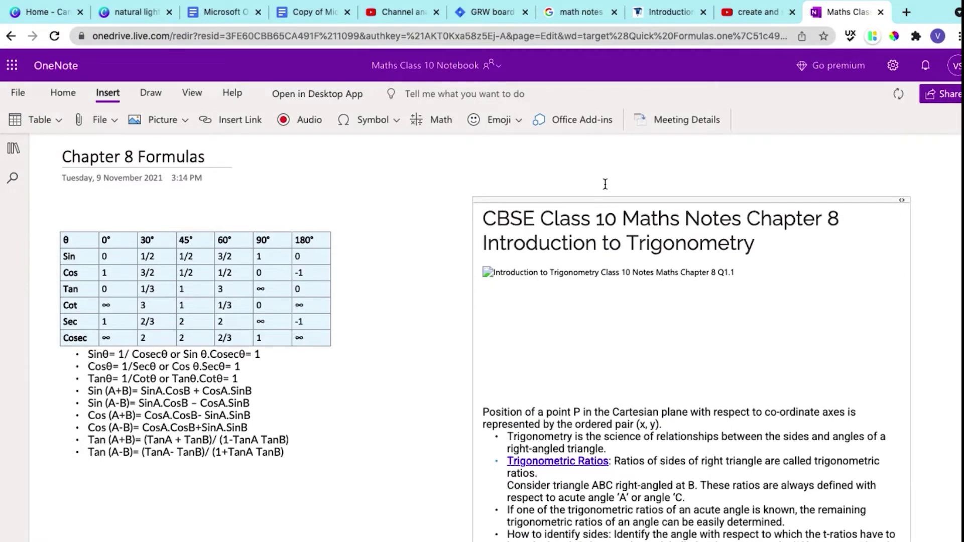
drag(617, 199, 115, 242)
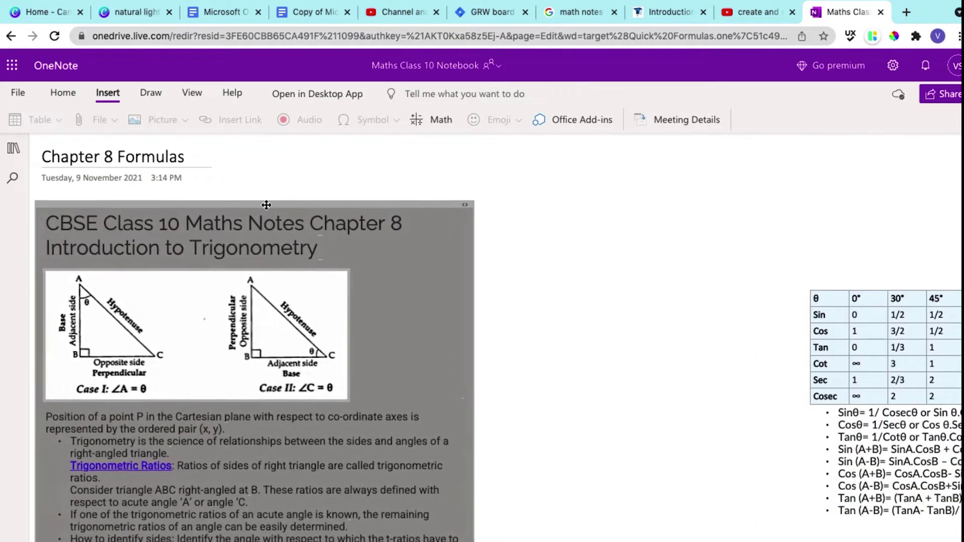
Type the equation -b+\sqrt(b^2-( with a trailing slash, then view Scientific Formulas
click(248, 63)
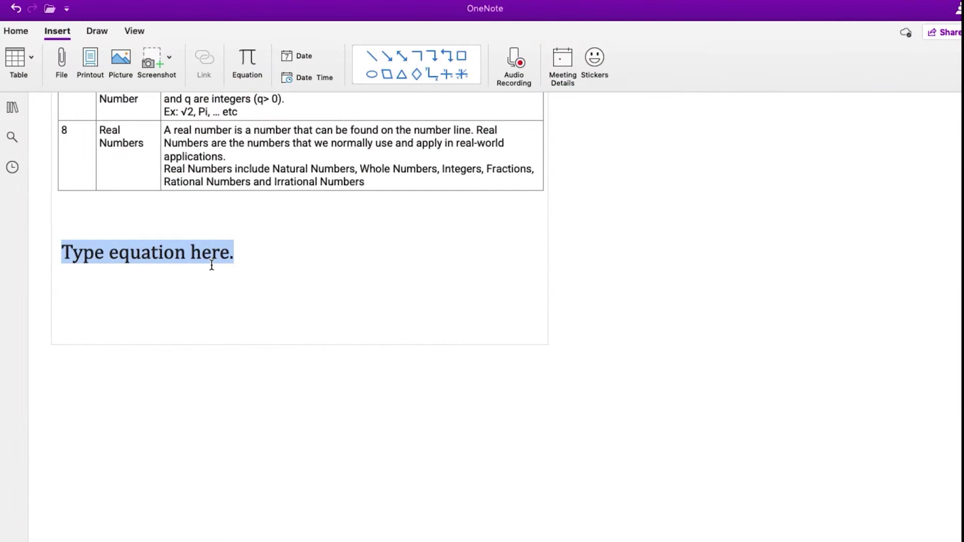
text(-b+)
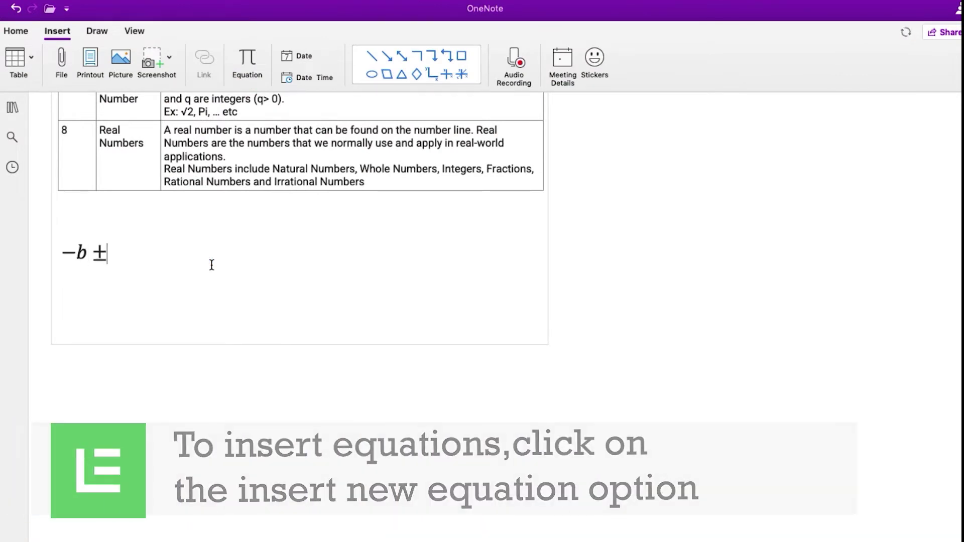
text(\sqrt ()
text(b)
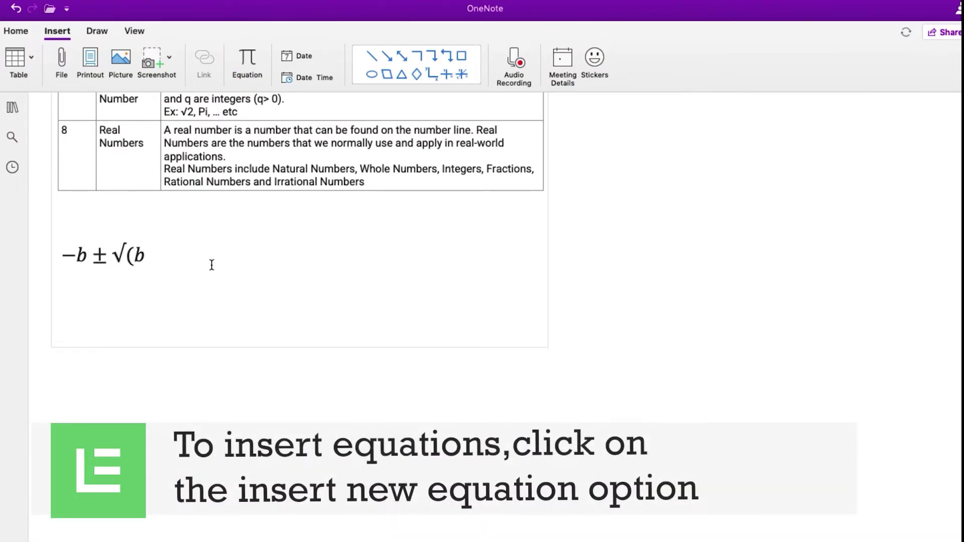
text(^2-)
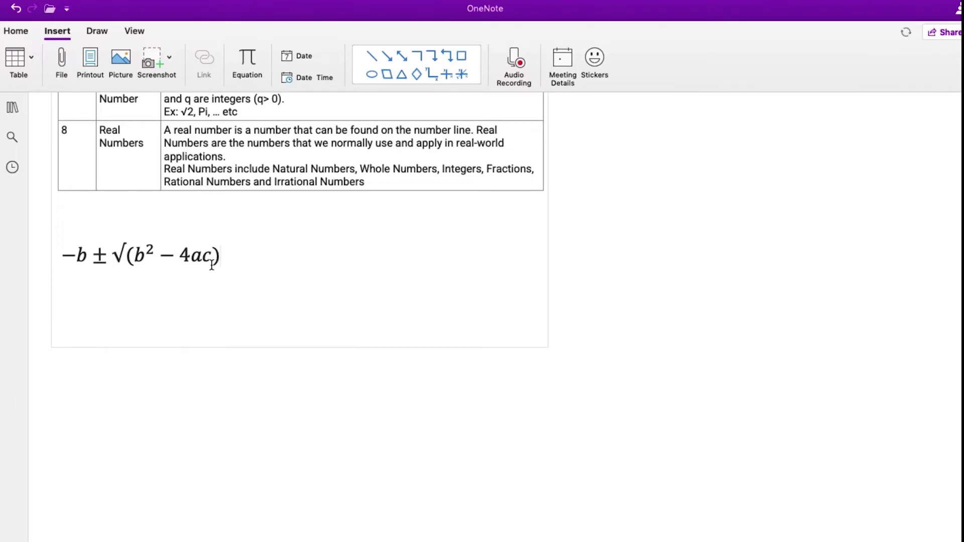
text(()
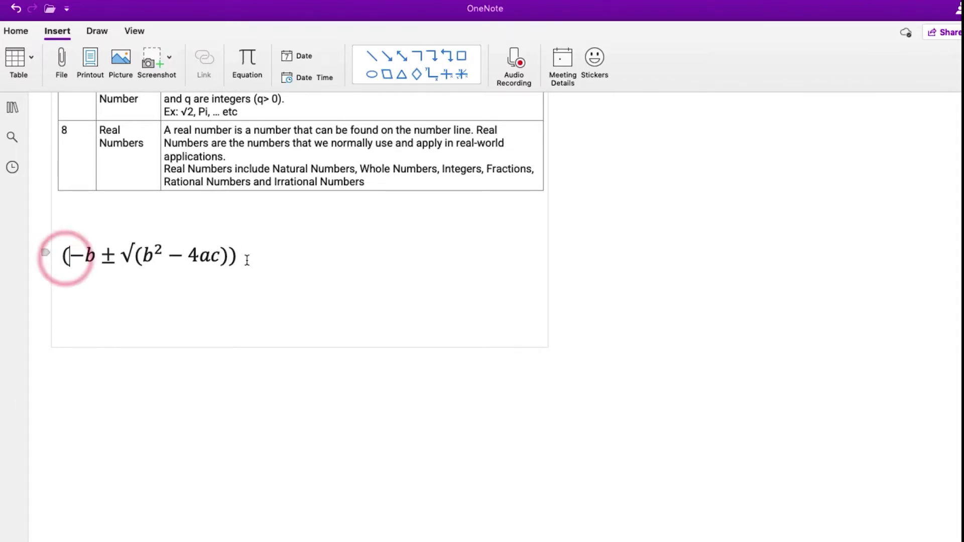
key(End)
text(/)
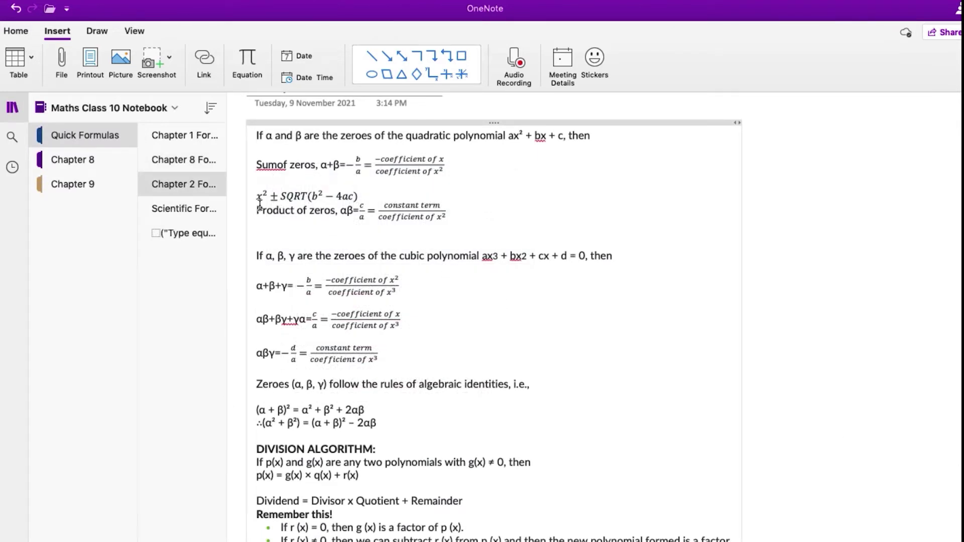
click(194, 208)
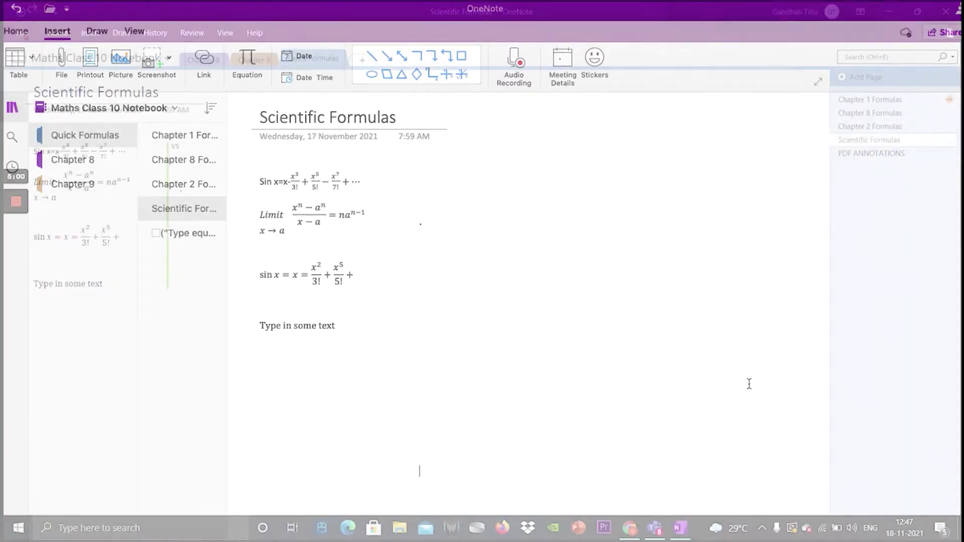
Export the whole notebook in PDF (*.pdf) format and save it to Documents
click(24, 33)
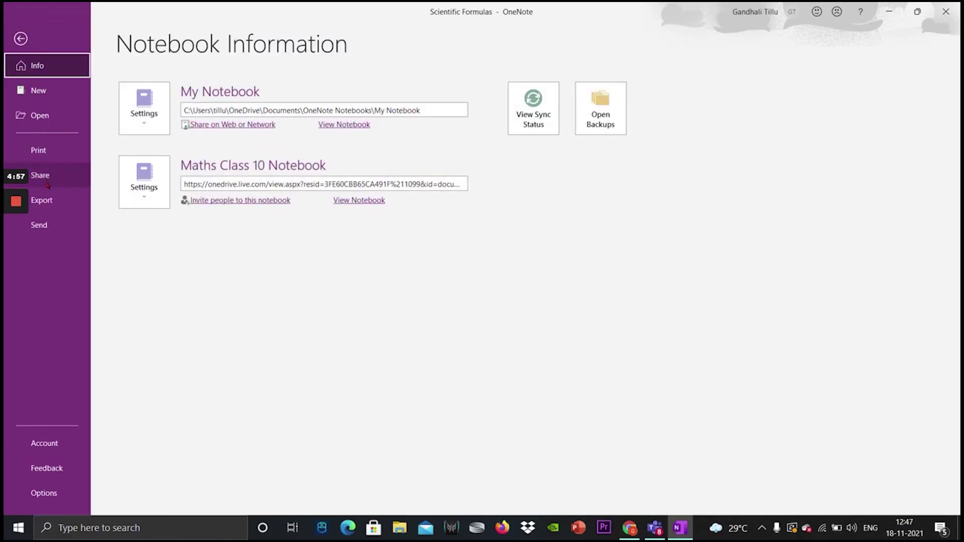
click(42, 199)
click(208, 173)
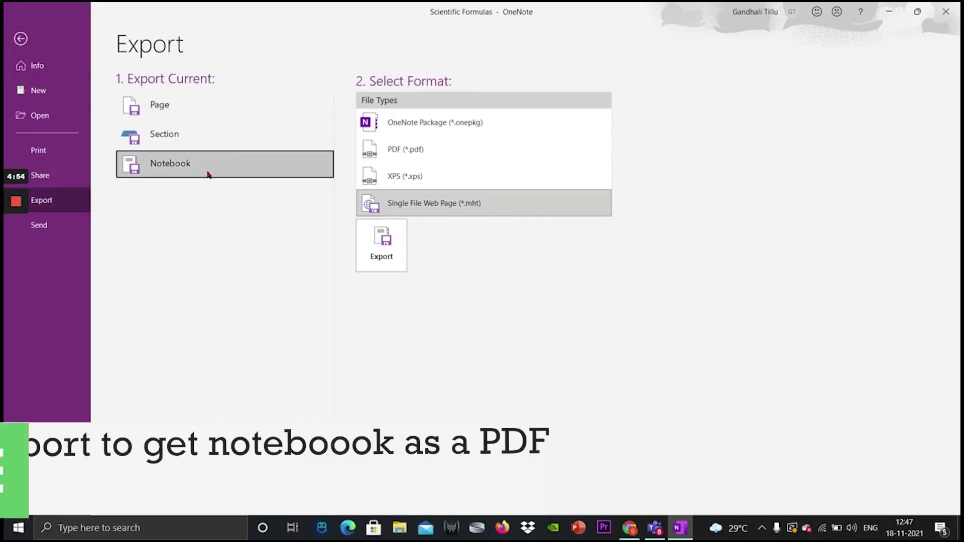
click(394, 158)
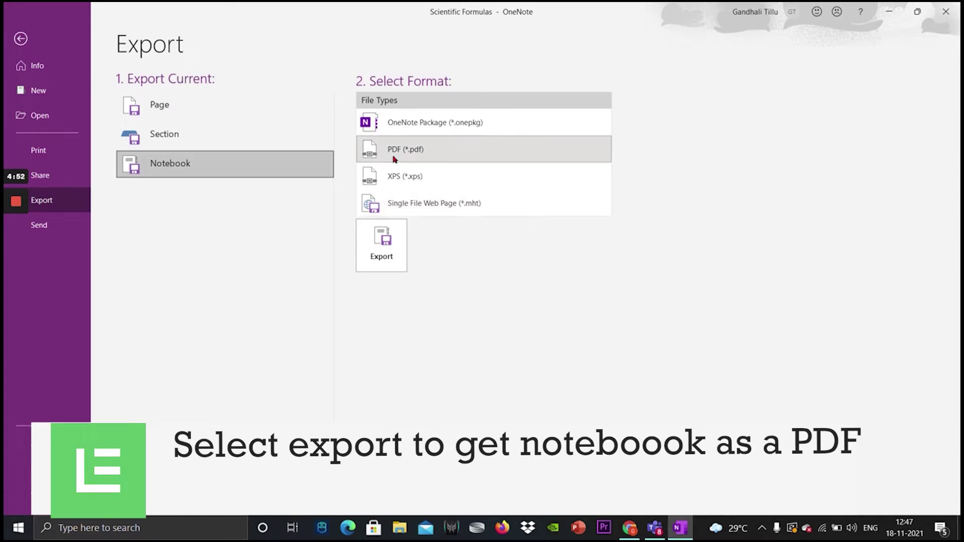
click(388, 252)
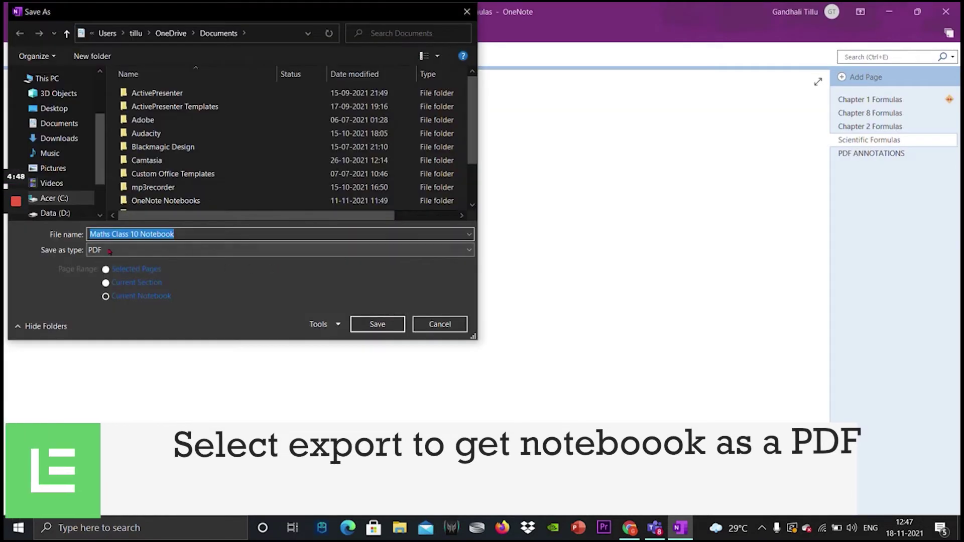
click(377, 324)
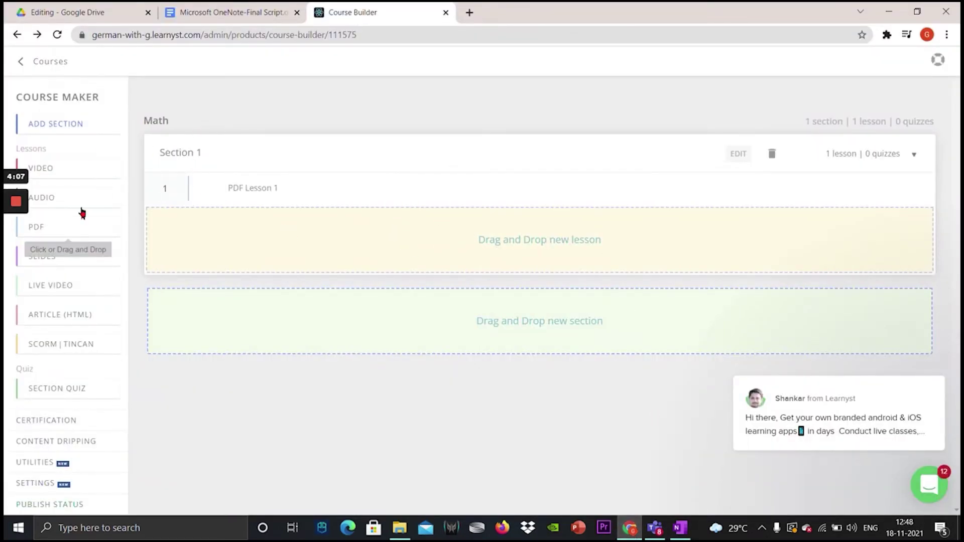
Add a PDF lesson by uploading One Note Pointers from the computer
click(58, 226)
click(344, 204)
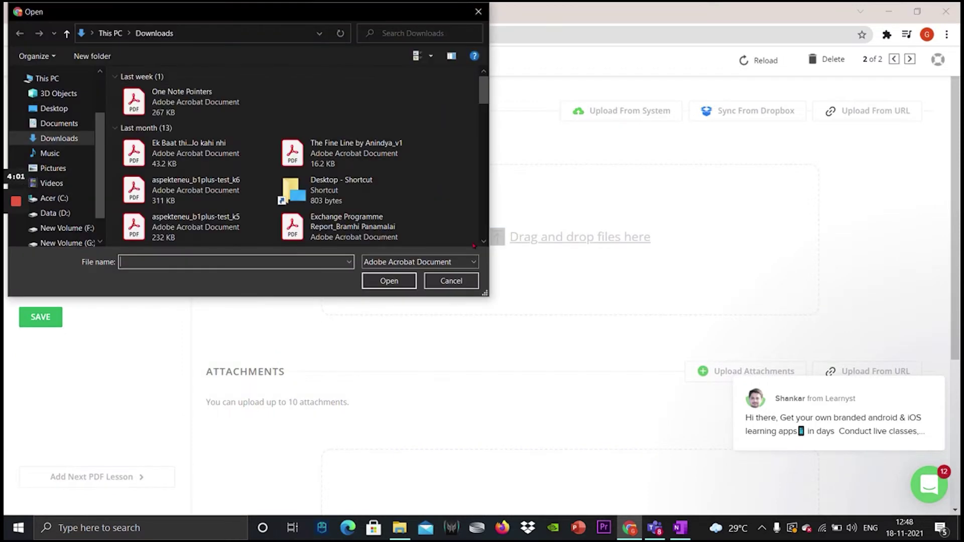
click(196, 102)
click(387, 281)
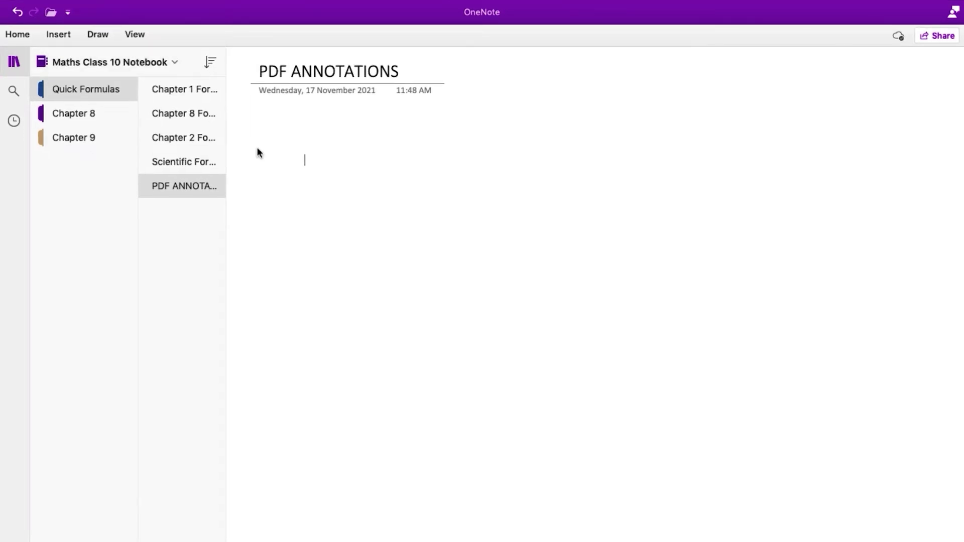
Insert math.pdf onto the PDF ANNOTATIONS page as a printout
click(57, 34)
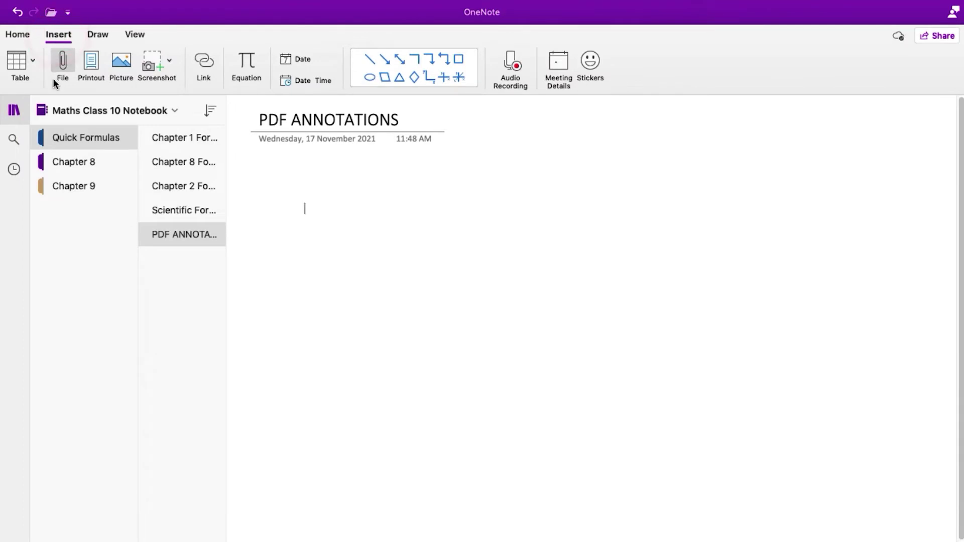
click(62, 78)
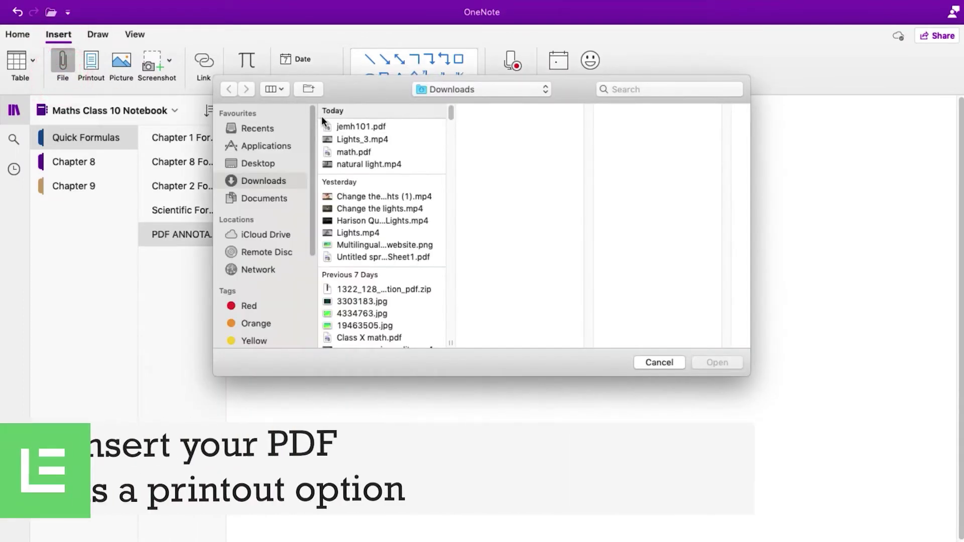
click(371, 152)
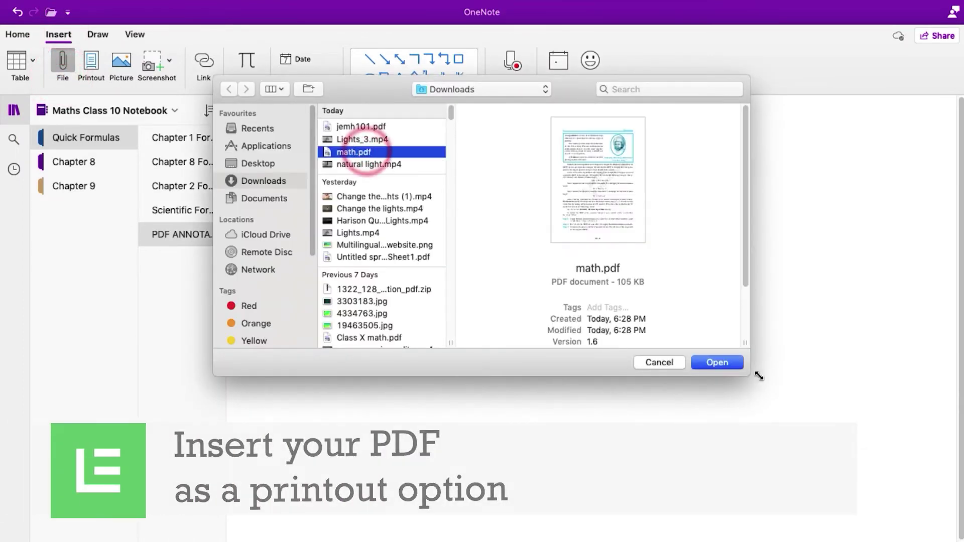
click(734, 363)
click(465, 127)
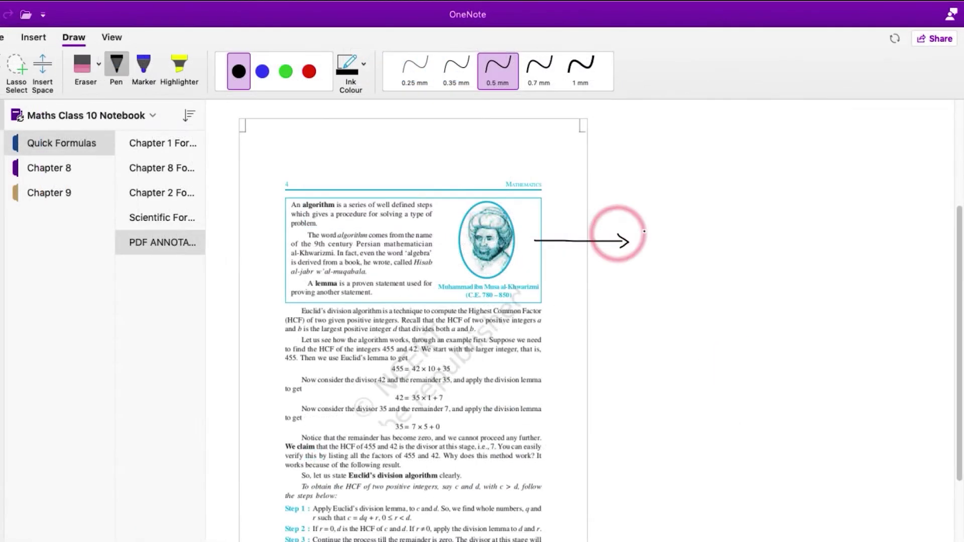
Handwrite LCM& and HCF beside the arrow on the printout
mouse_move(646, 225)
mouse_down()
mouse_move(647, 243)
mouse_move(716, 242)
mouse_up()
click(676, 230)
mouse_move(680, 270)
mouse_down()
mouse_move(680, 282)
mouse_move(711, 281)
mouse_move(724, 269)
mouse_up()
drag(711, 275, 723, 275)
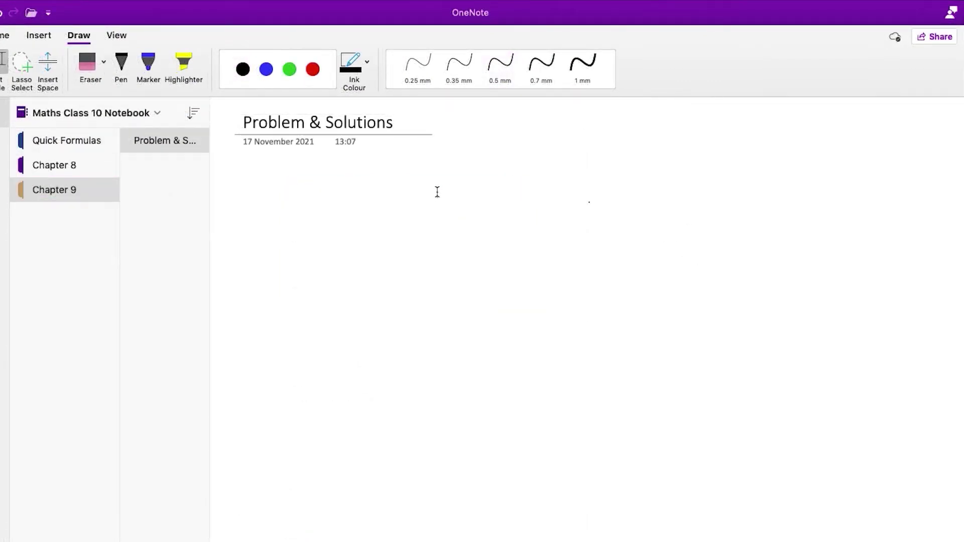
Paste and raise the Ex 8.1 image, then draw triangle ABC with the black 0.5 mm pen
key(super+v)
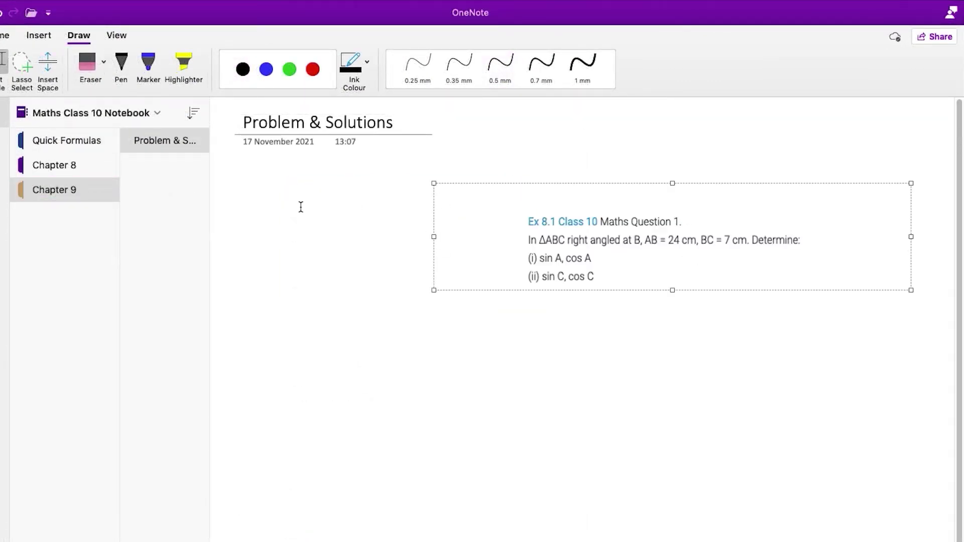
drag(655, 256, 658, 224)
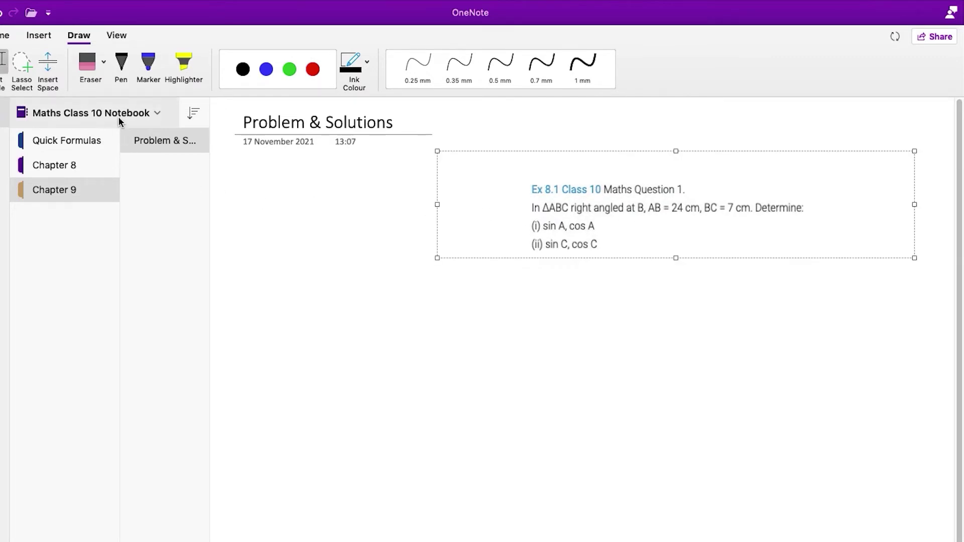
click(121, 63)
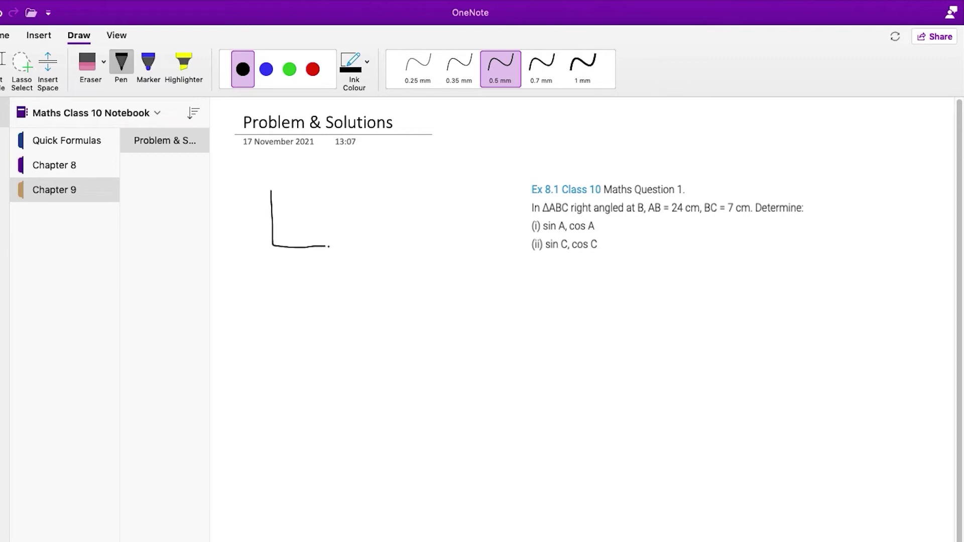
drag(271, 191, 338, 237)
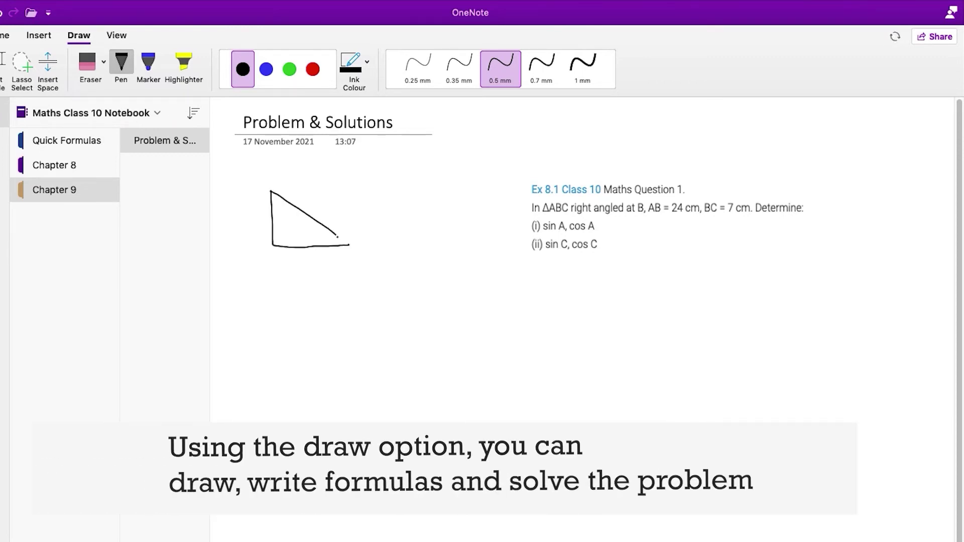
mouse_move(256, 180)
mouse_down()
mouse_move(255, 193)
mouse_move(262, 186)
mouse_up()
drag(257, 241, 258, 250)
drag(258, 241, 258, 250)
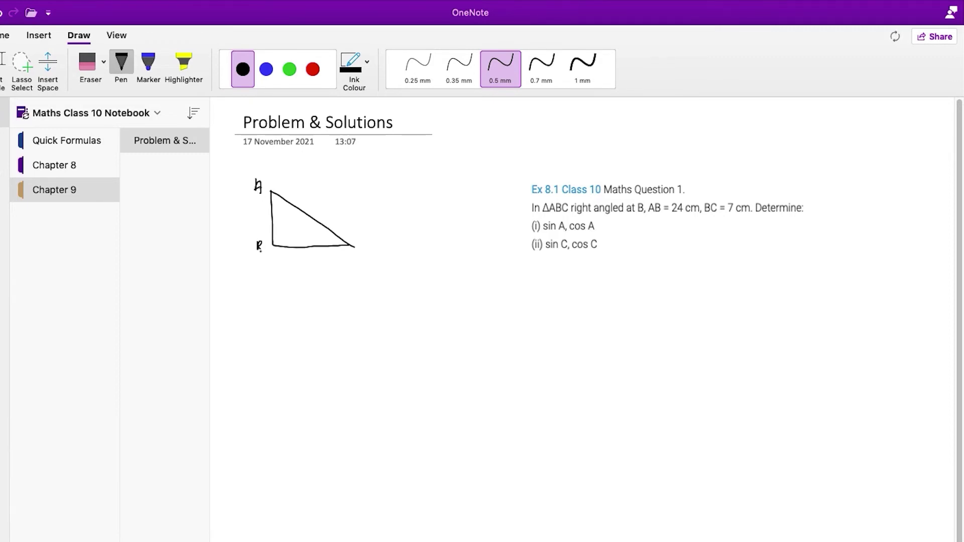